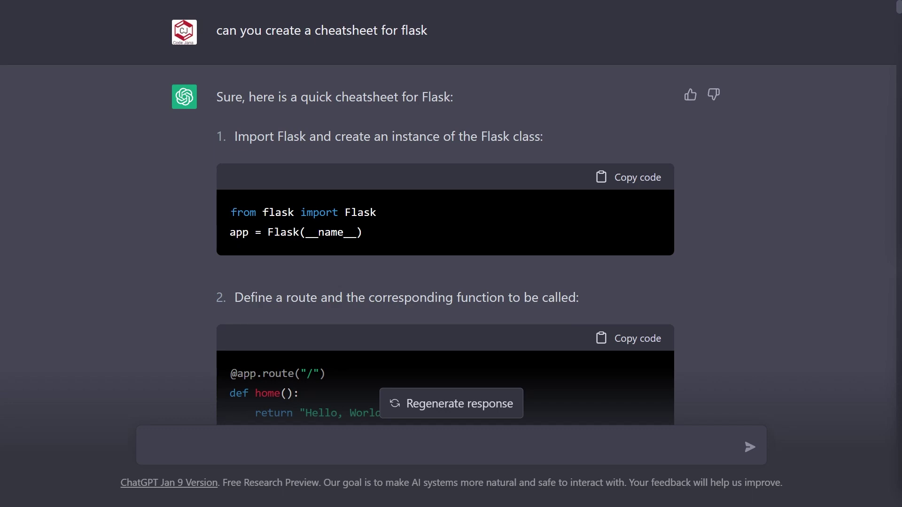
Toggle the element inspector on and off, then scroll the Flask answer to steps 13 and 14
key(ctrl+shift+c)
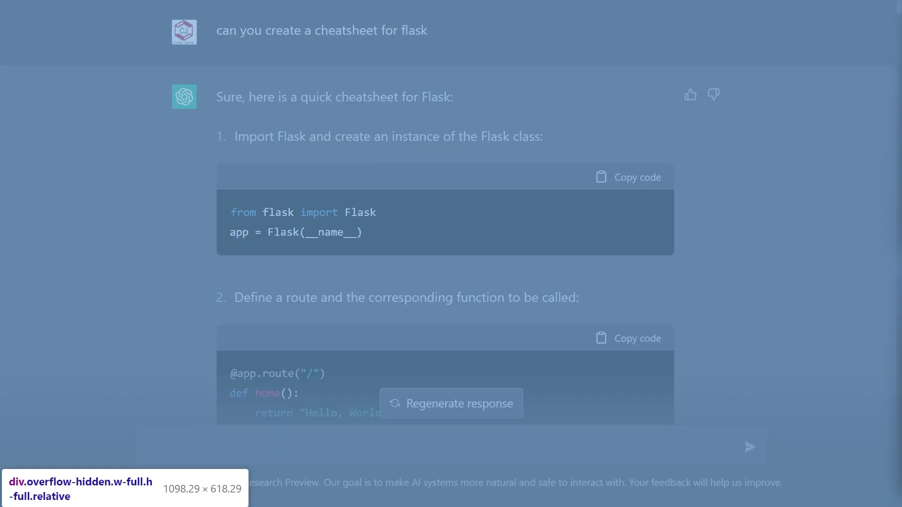
key(ctrl+shift+c)
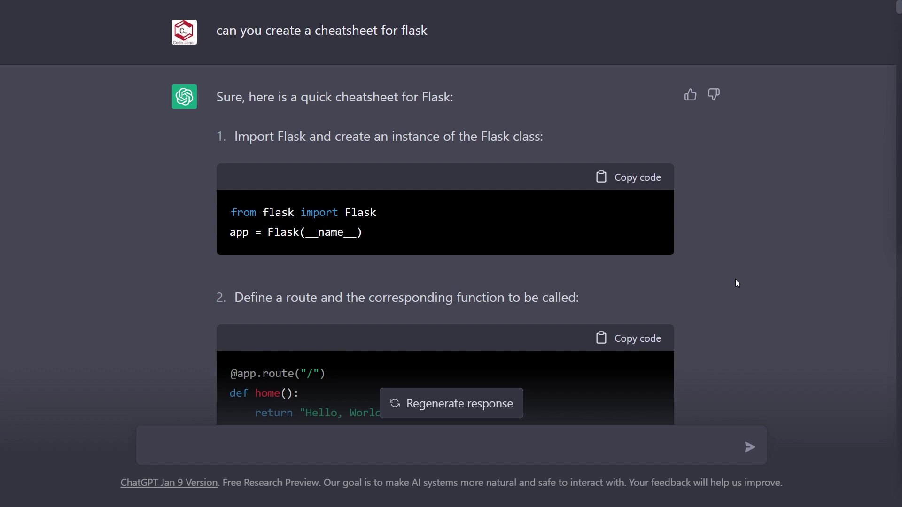
scroll(723, 308, down, 7)
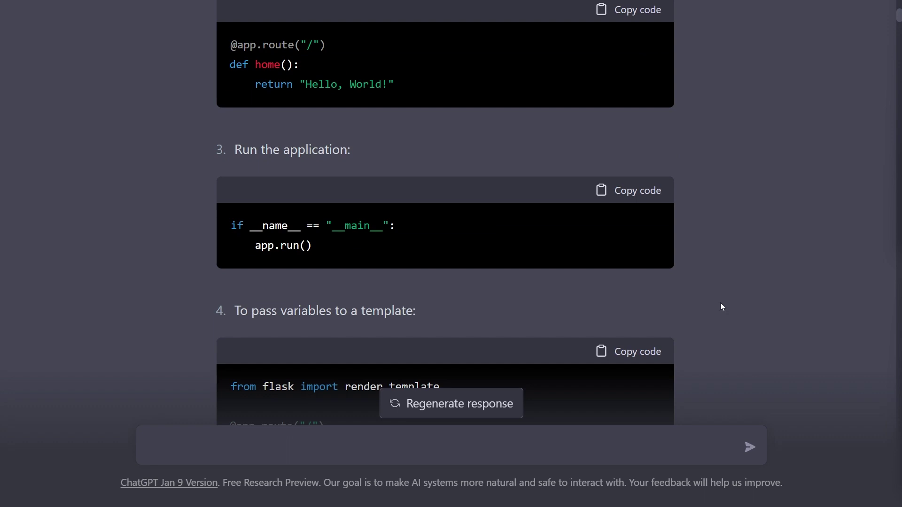
scroll(723, 307, down, 2)
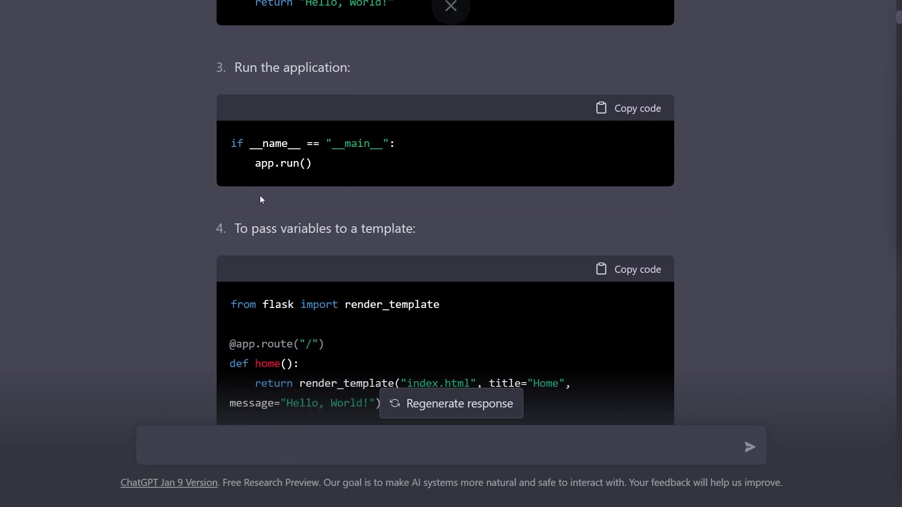
scroll(291, 229, down, 7)
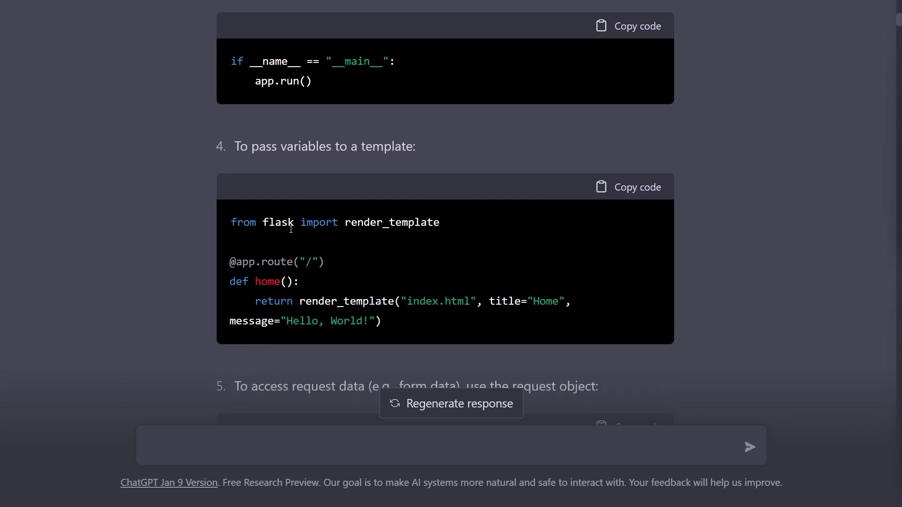
scroll(290, 229, down, 20)
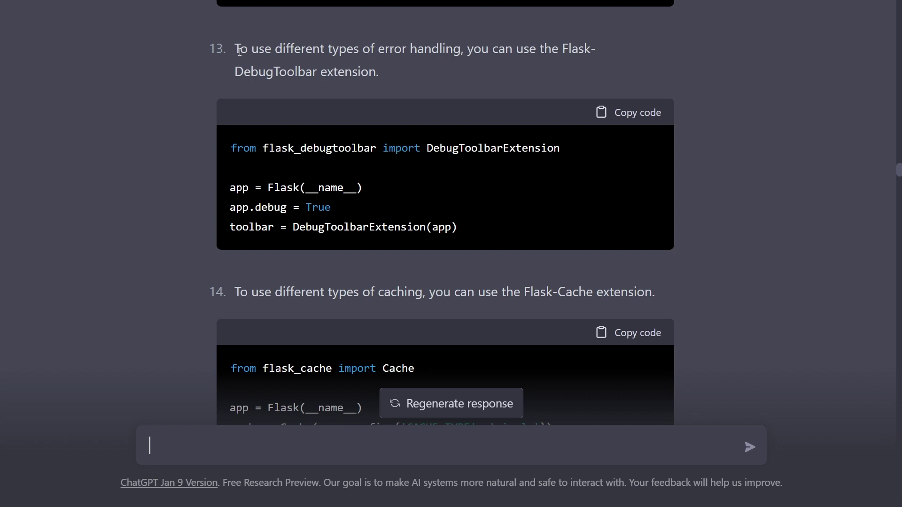
Ask 'can you explain more on this' with step 13's Flask-DebugToolbar sentence pasted in, and review the answer
drag(234, 49, 407, 82)
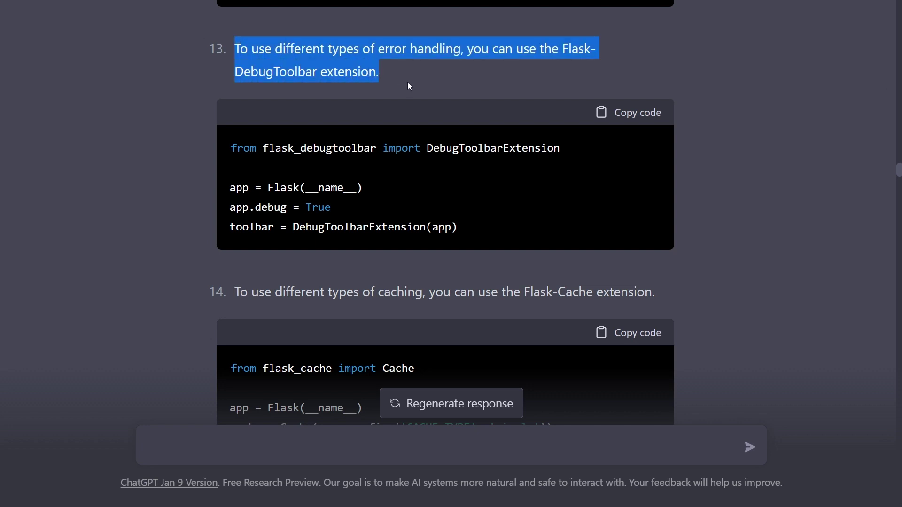
click(293, 448)
text(can you explain more on)
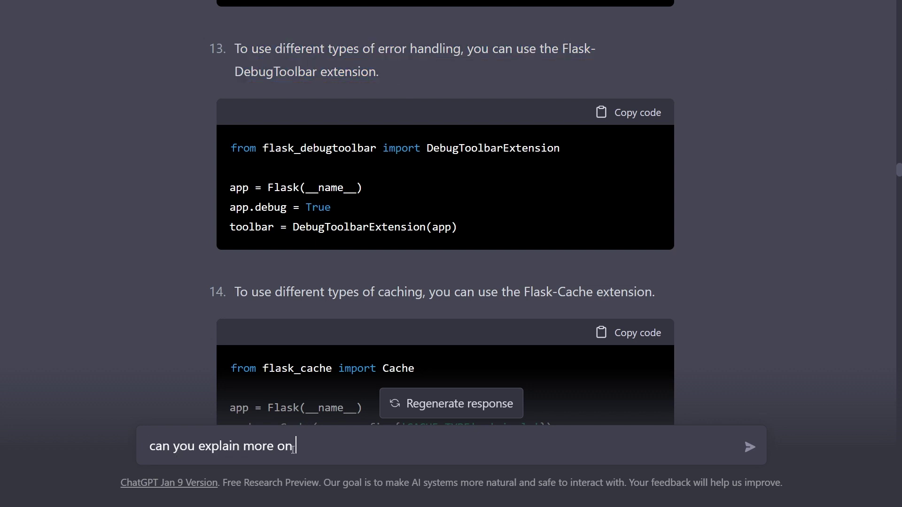
text( this)
key(ctrl+v)
key(Return)
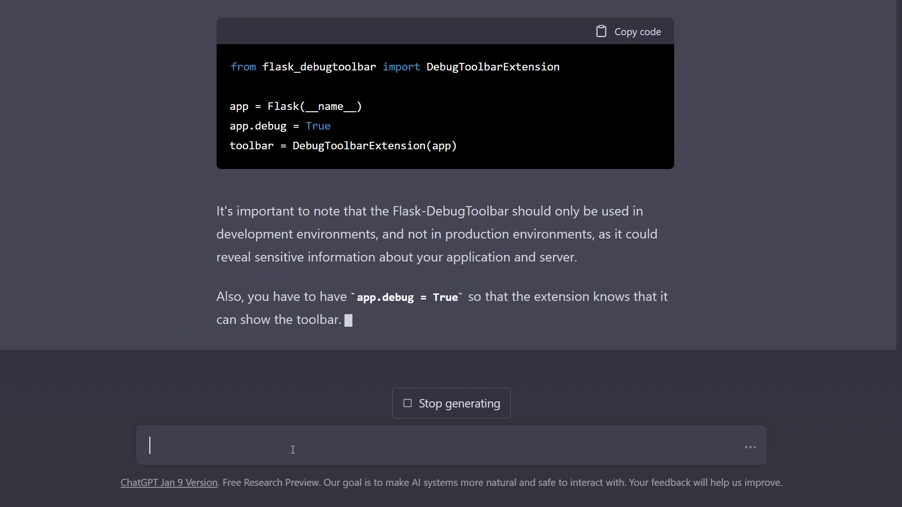
scroll(504, 316, up, 9)
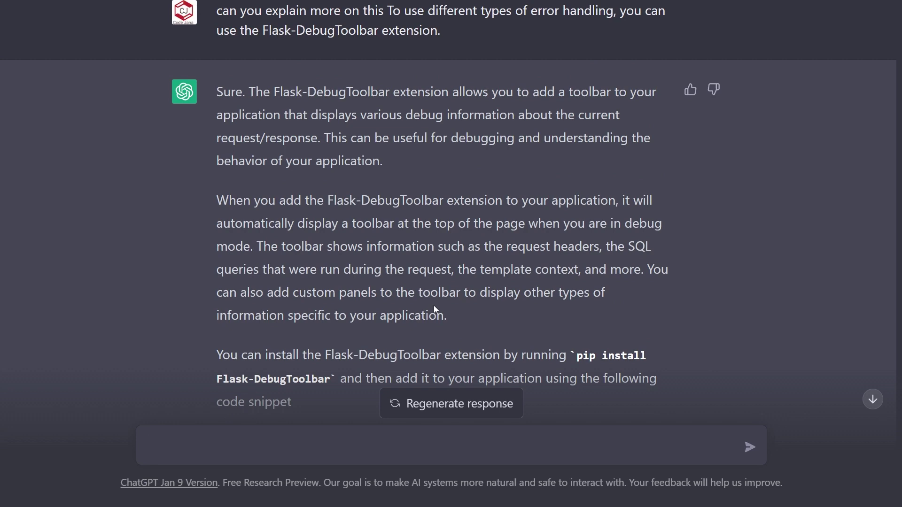
scroll(434, 305, down, 8)
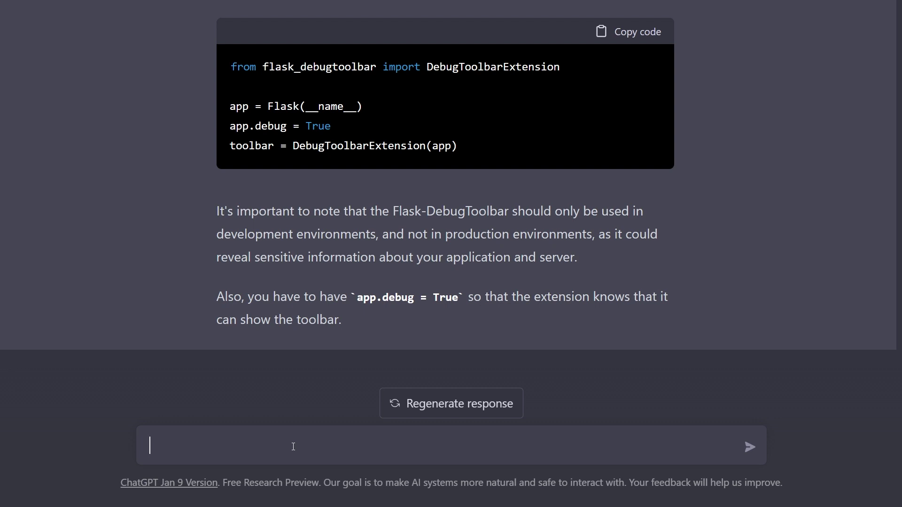
Send 'can you generate 10 point cheatsheet for django with code' and scroll through the reply
text(can you generate 10 point cheatsheet for django with code)
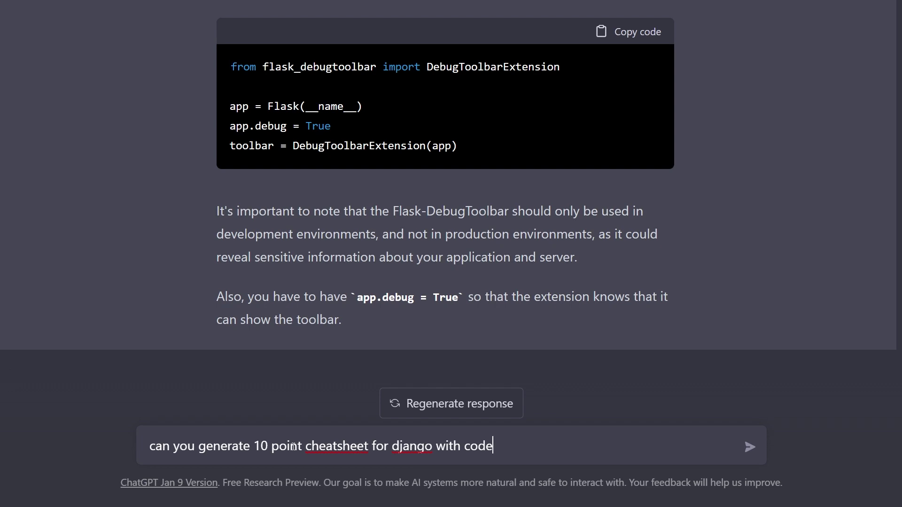
key(Return)
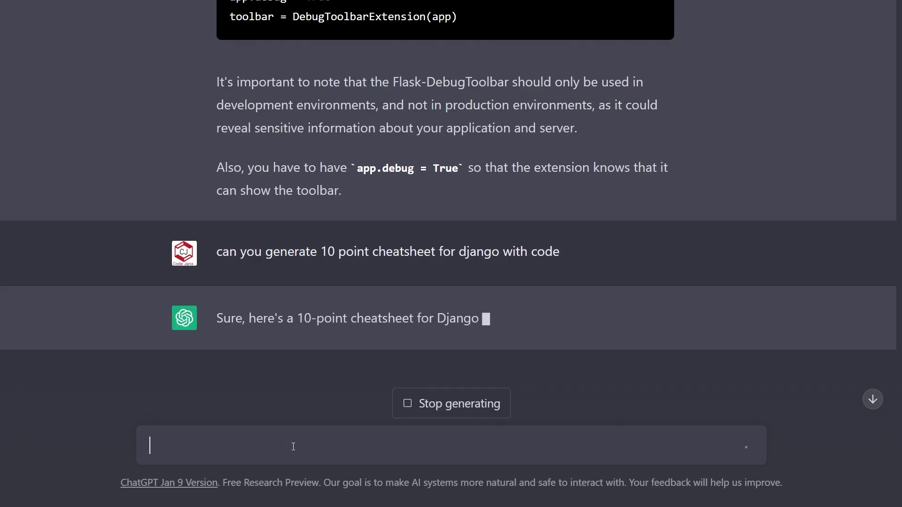
scroll(295, 359, up, 2)
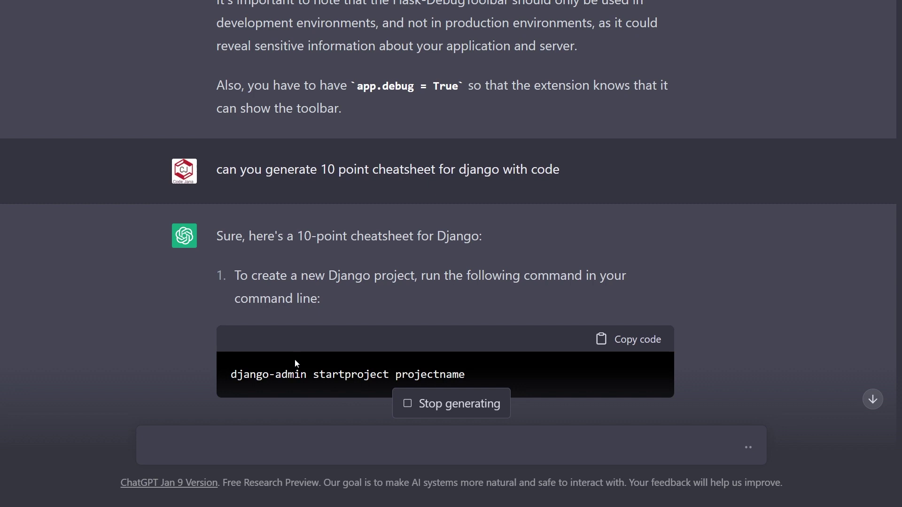
scroll(778, 317, down, 6)
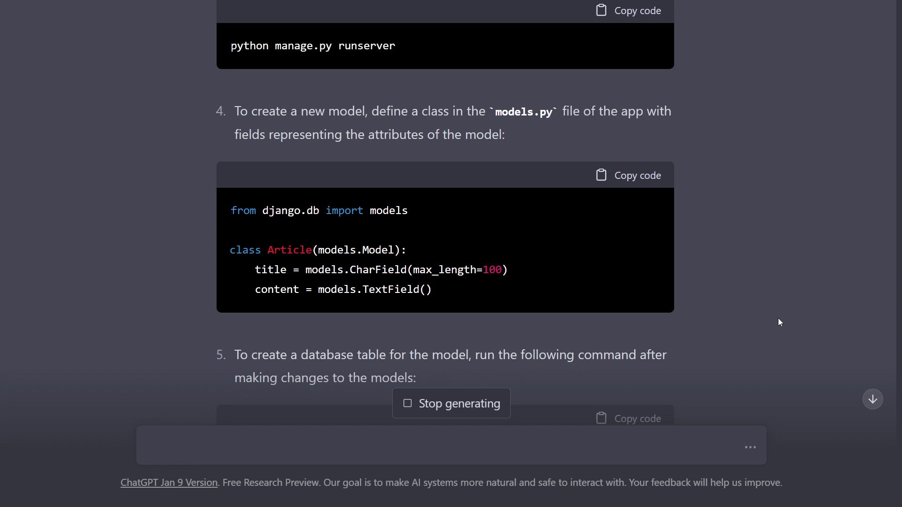
scroll(779, 323, up, 12)
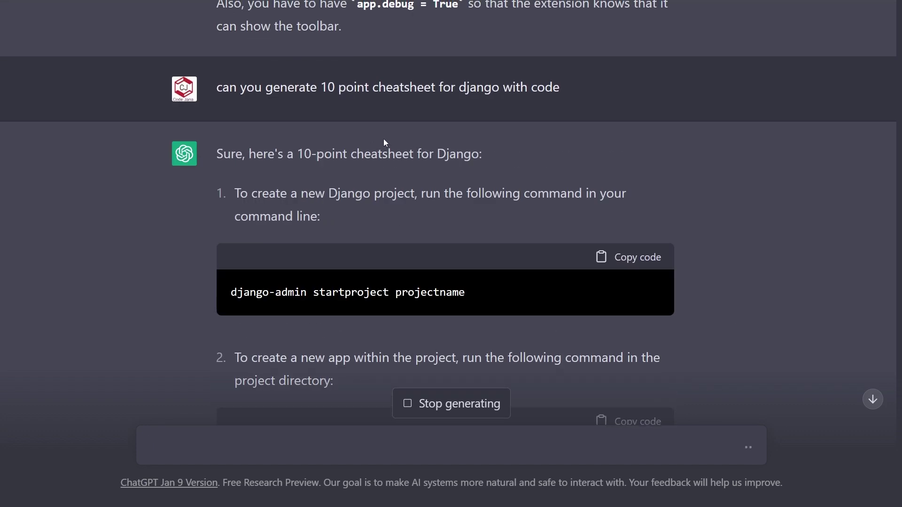
Select the Django request text, part of step 1, and the django-admin startproject command
drag(239, 87, 553, 88)
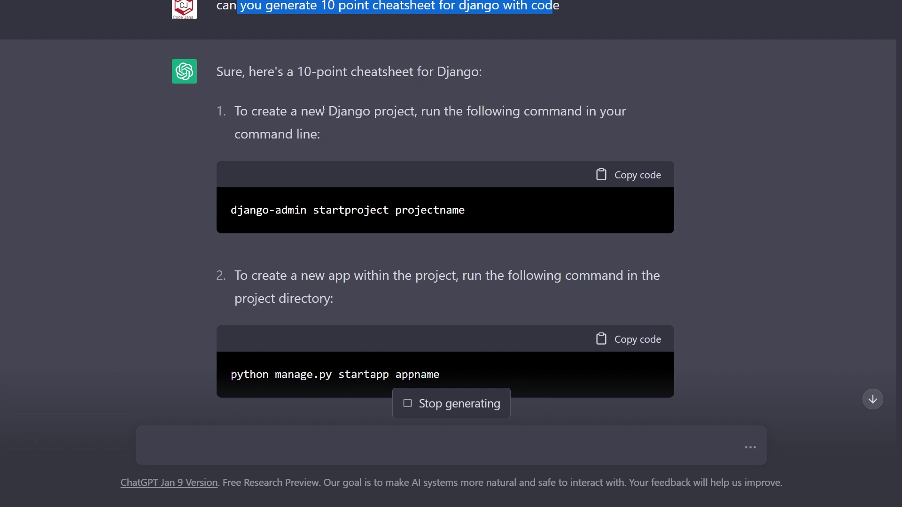
drag(323, 109, 433, 112)
drag(256, 210, 414, 212)
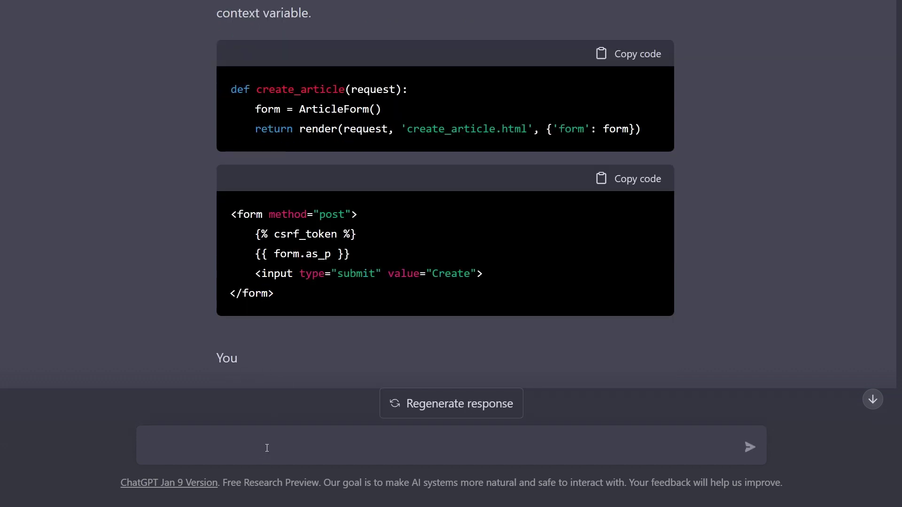
text(continue)
key(Return)
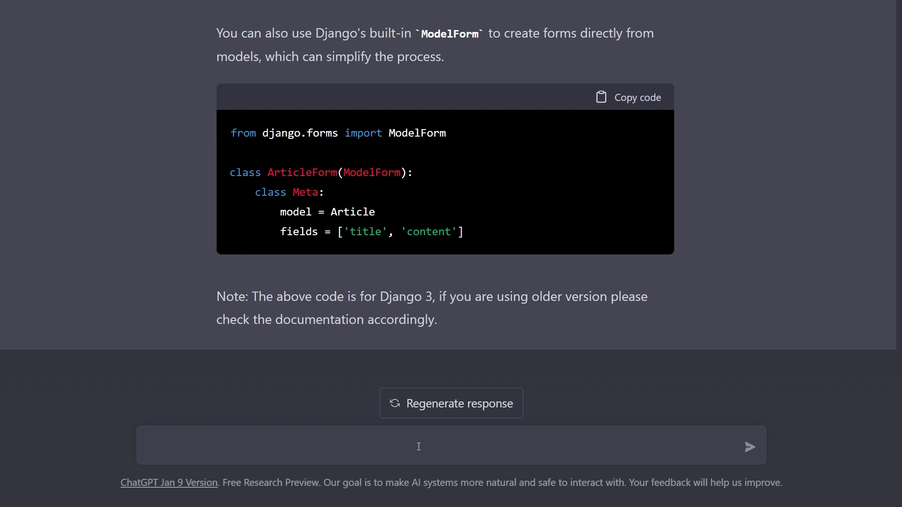
Send 'create a cheatsheet for english language' and stop generation after the idioms and phrasal verbs point
text(create a cheet)
key(BackSpace)
key(BackSpace)
text(at)
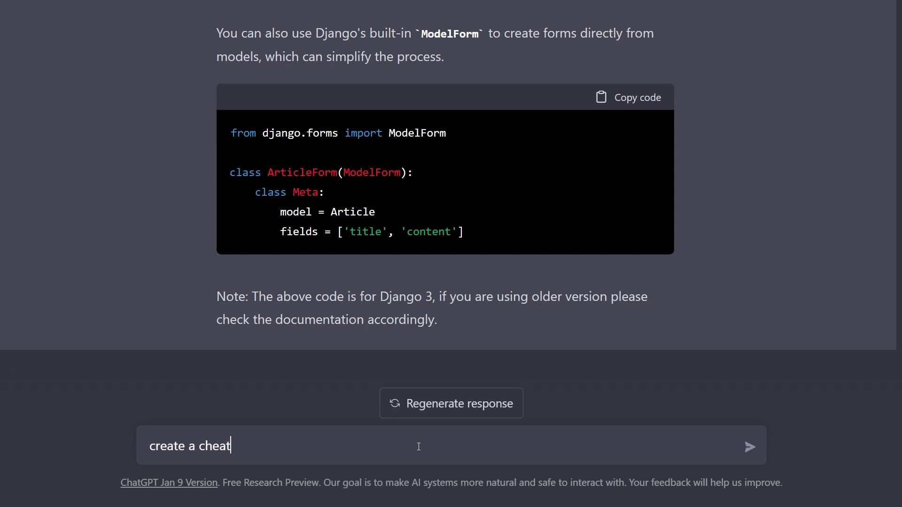
key(BackSpace)
text(sheet for english language)
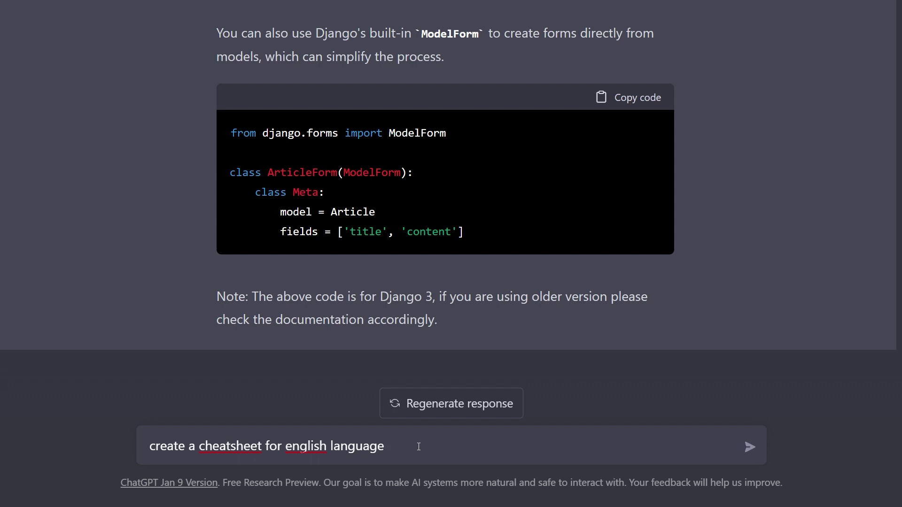
key(Return)
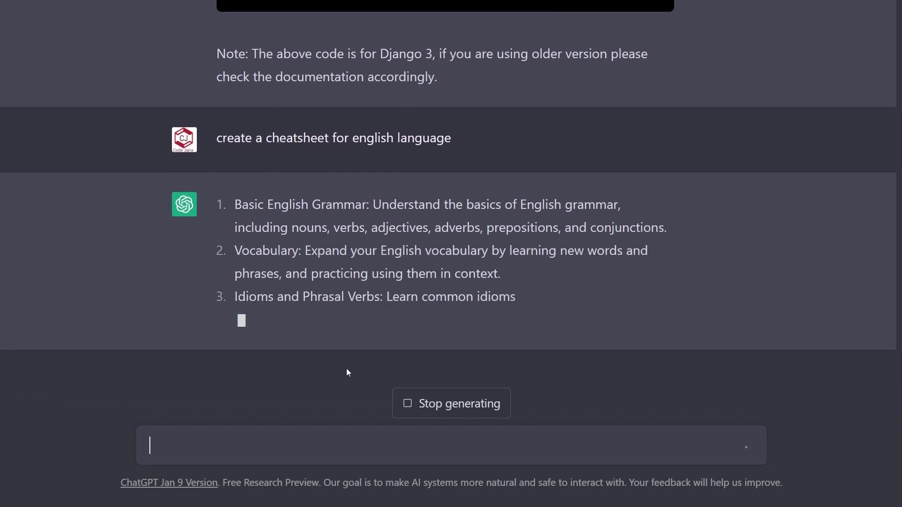
click(439, 404)
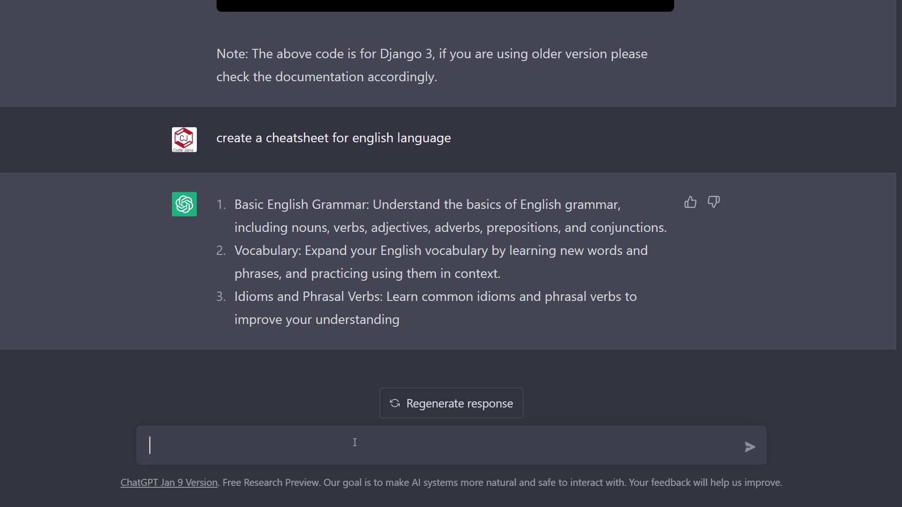
Send 'can you generate it in same code format' to get the English cheatsheet as code blocks
text(in same code format)
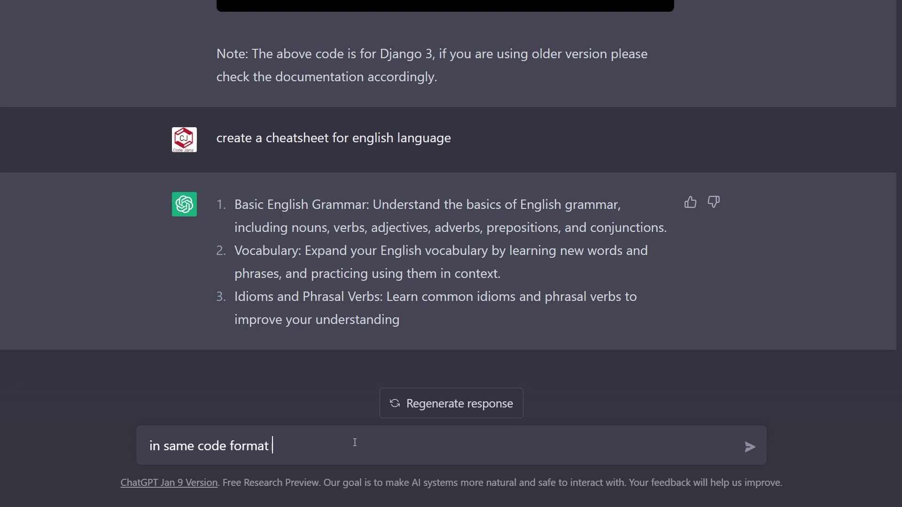
key(Home)
text(can you generate )
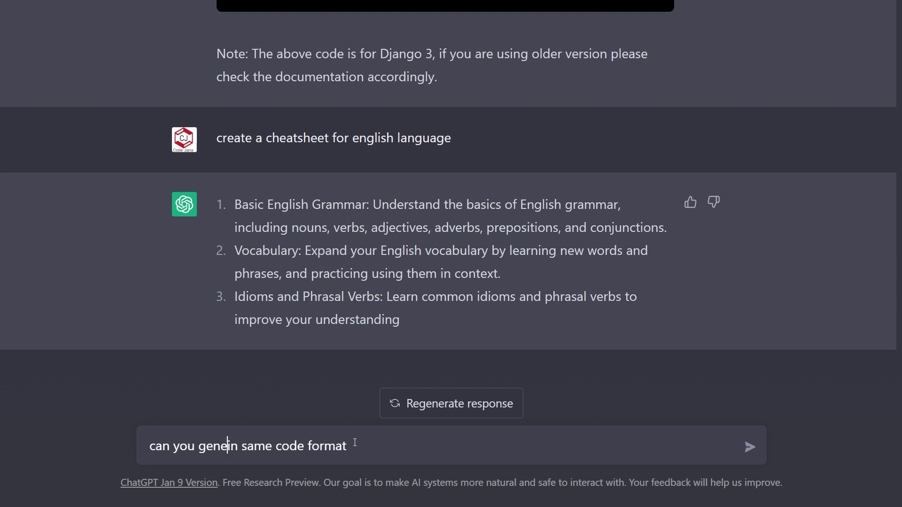
text(it)
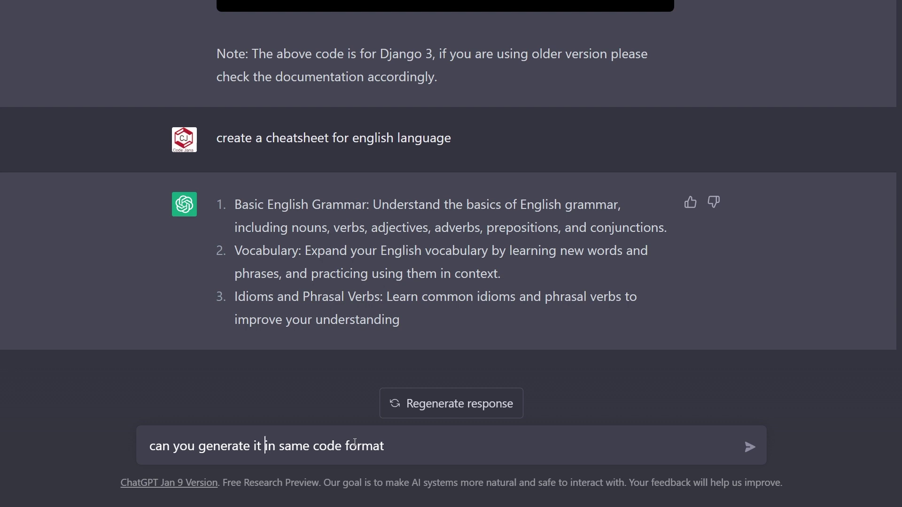
key(Return)
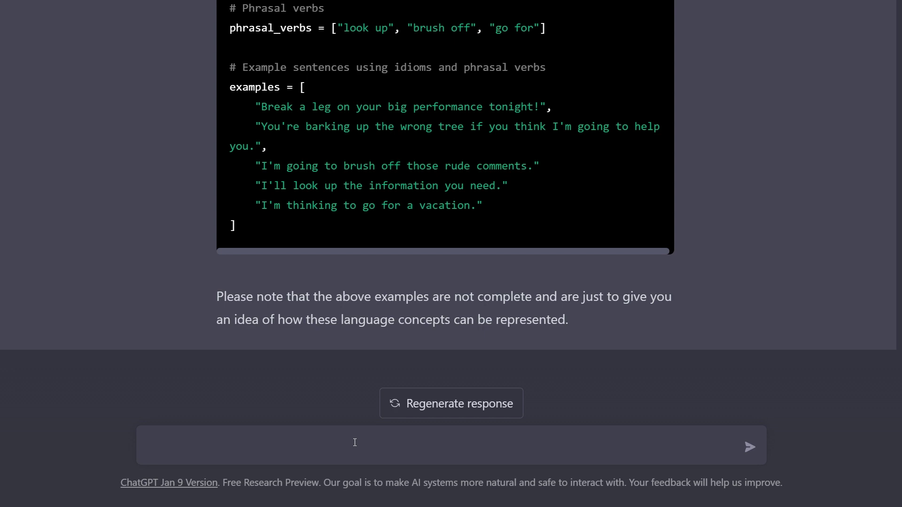
Send 'create a cheatsheet to learn guitar in same code format' for a code-block guitar cheatsheet
text(create a cheatsheet to lea)
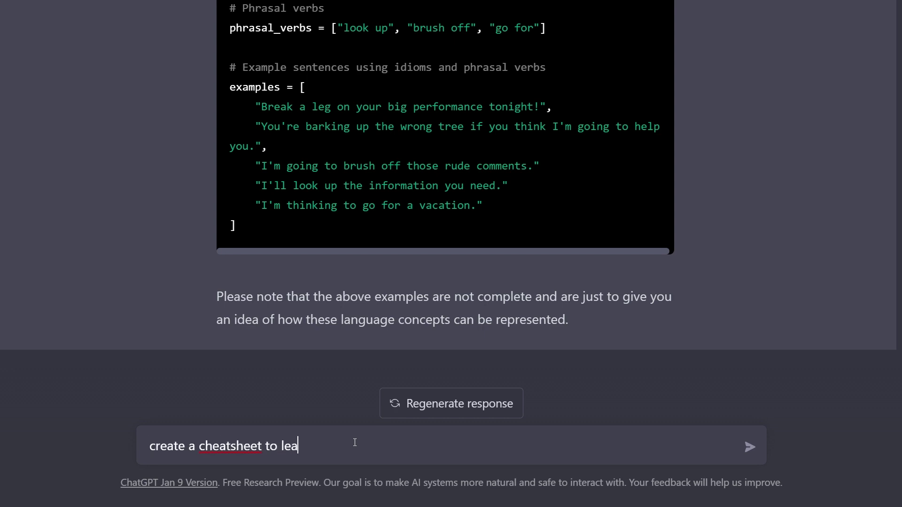
text(rn guitar in same code format)
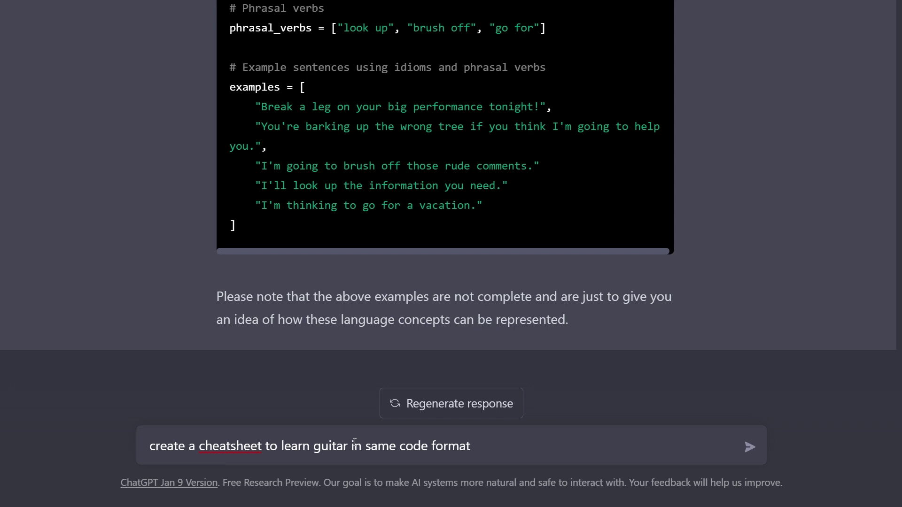
scroll(408, 165, up, 5)
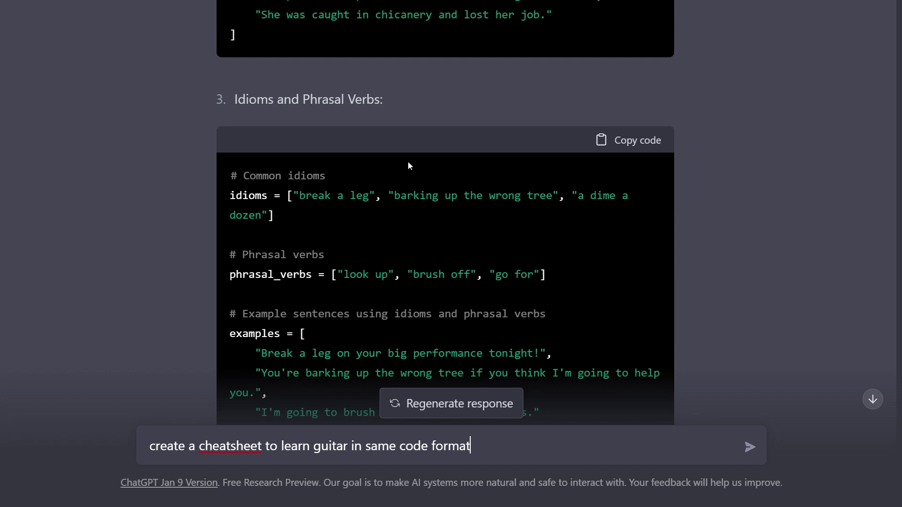
scroll(408, 250, down, 2)
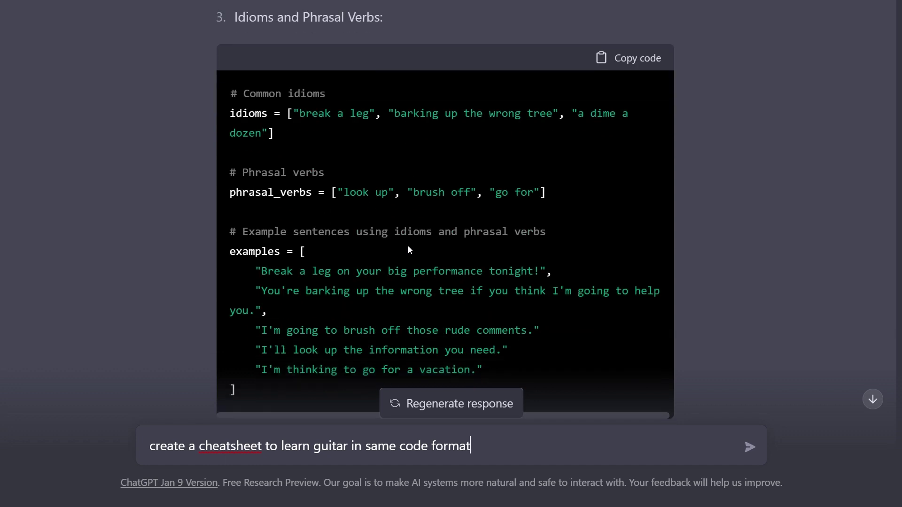
scroll(407, 248, down, 3)
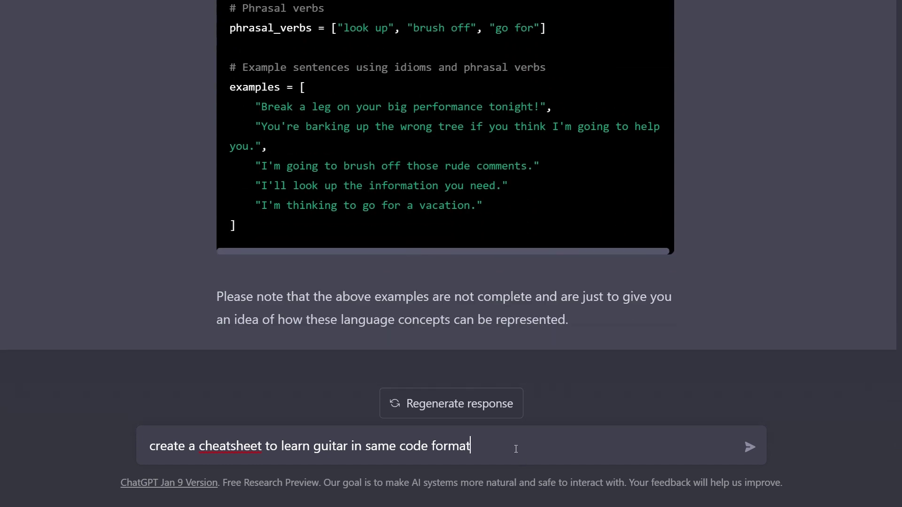
key(Return)
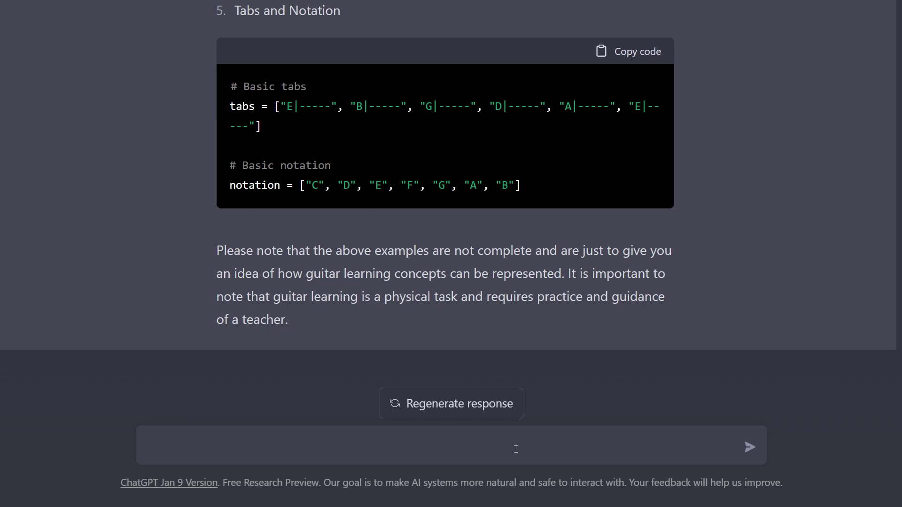
Select the C and G chord Fingerpicking exercise code, then scroll up toward Strumming Patterns
scroll(184, 73, up, 4)
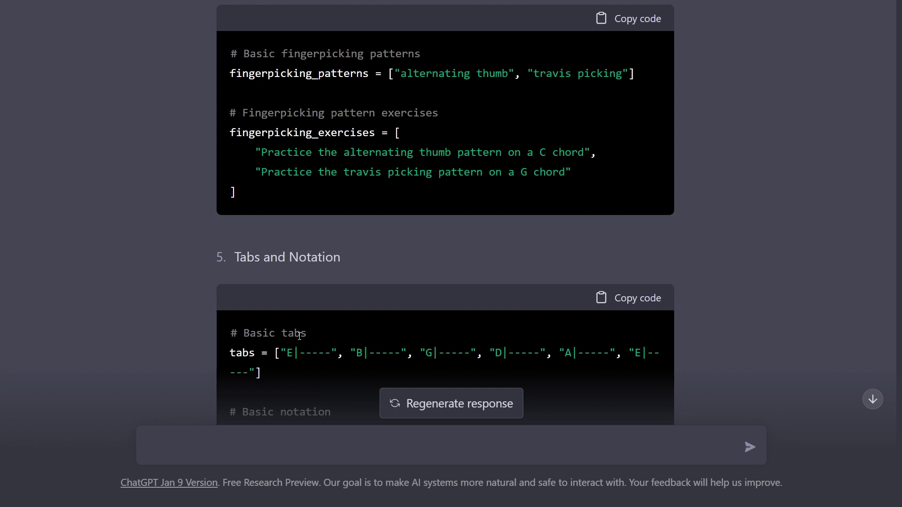
scroll(277, 329, up, 3)
triple_click(253, 177)
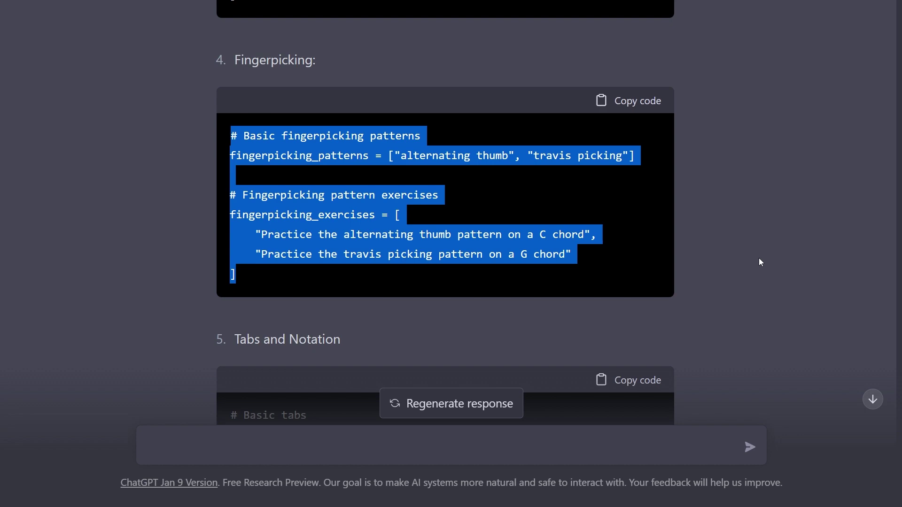
scroll(748, 350, up, 5)
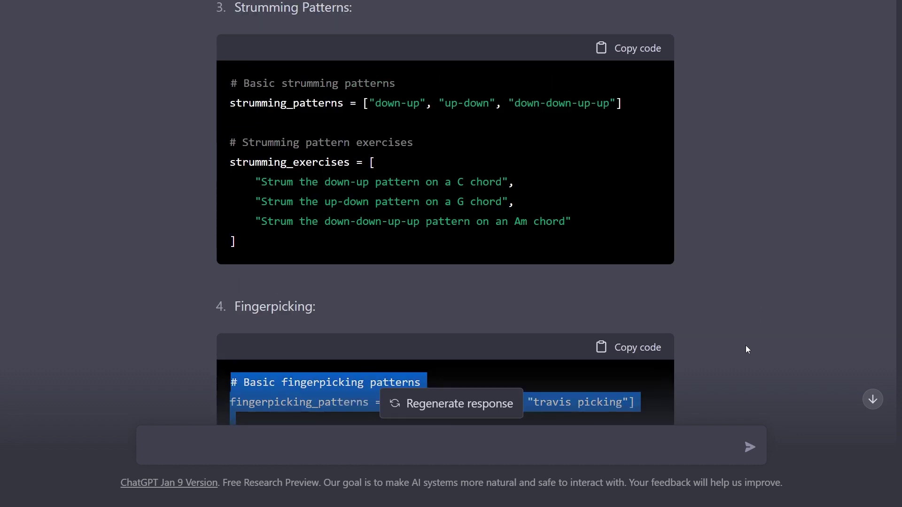